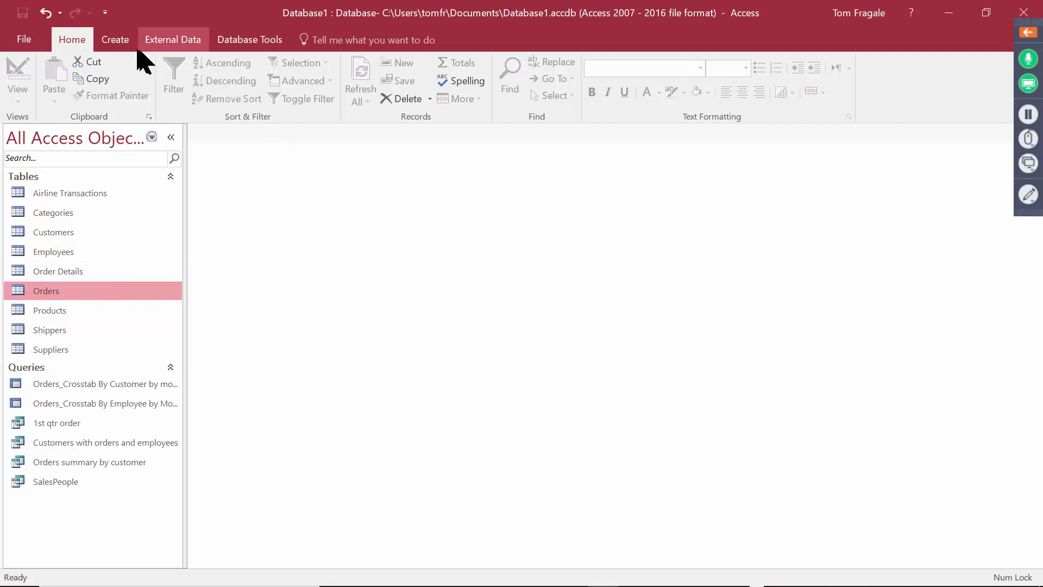
Start the Report Wizard with the Orders table as the source.
click(115, 44)
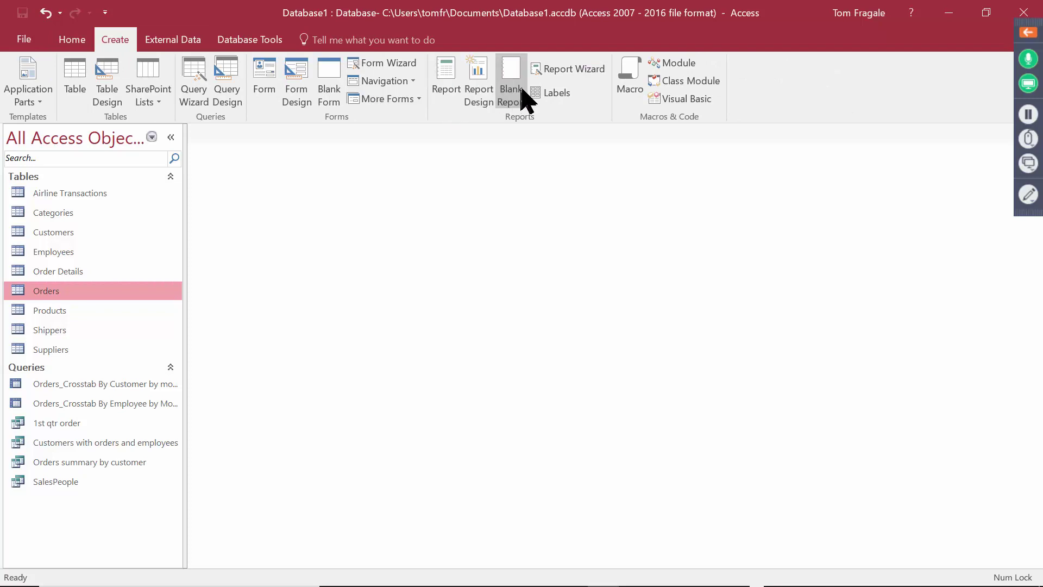
click(588, 65)
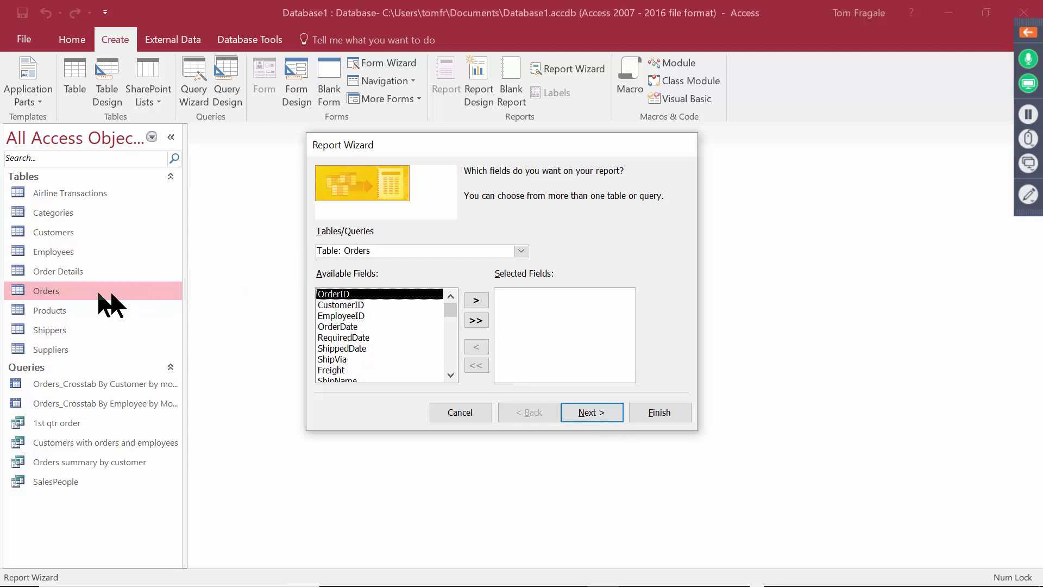
click(521, 251)
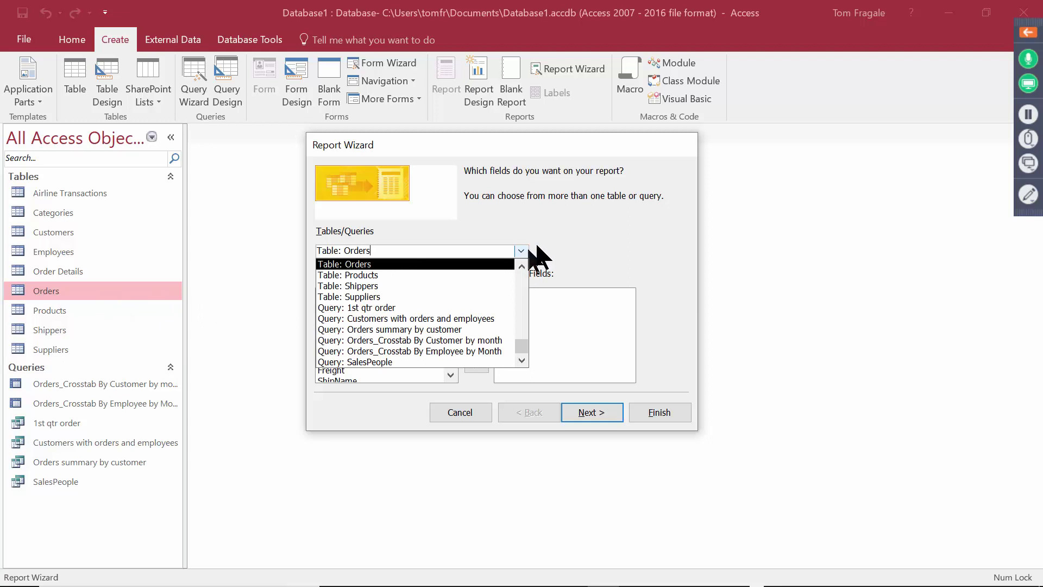
click(535, 241)
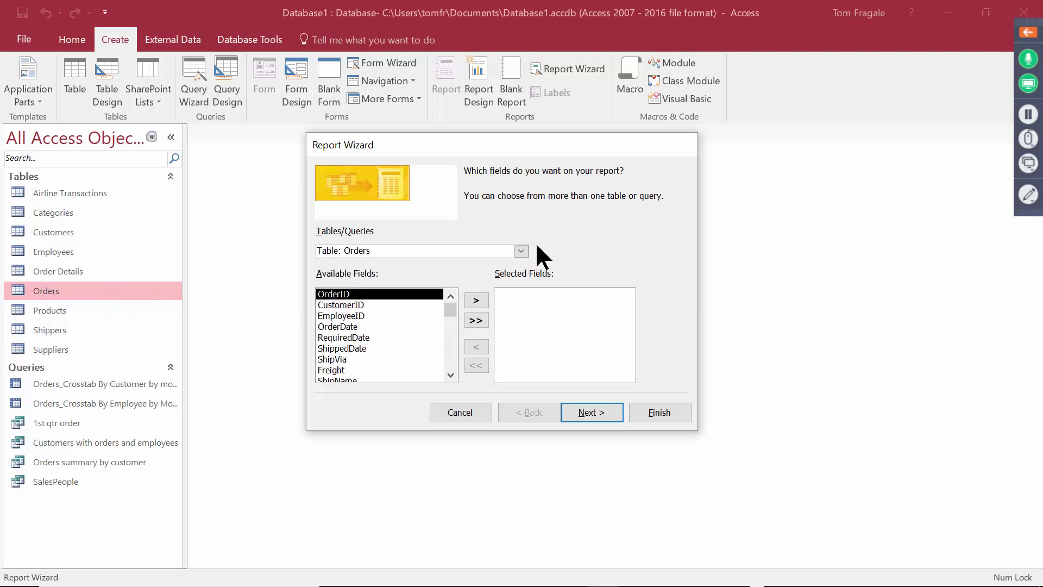
Add CustomerID, OrderID, OrderDate and orderamount as report fields.
double_click(357, 306)
double_click(342, 295)
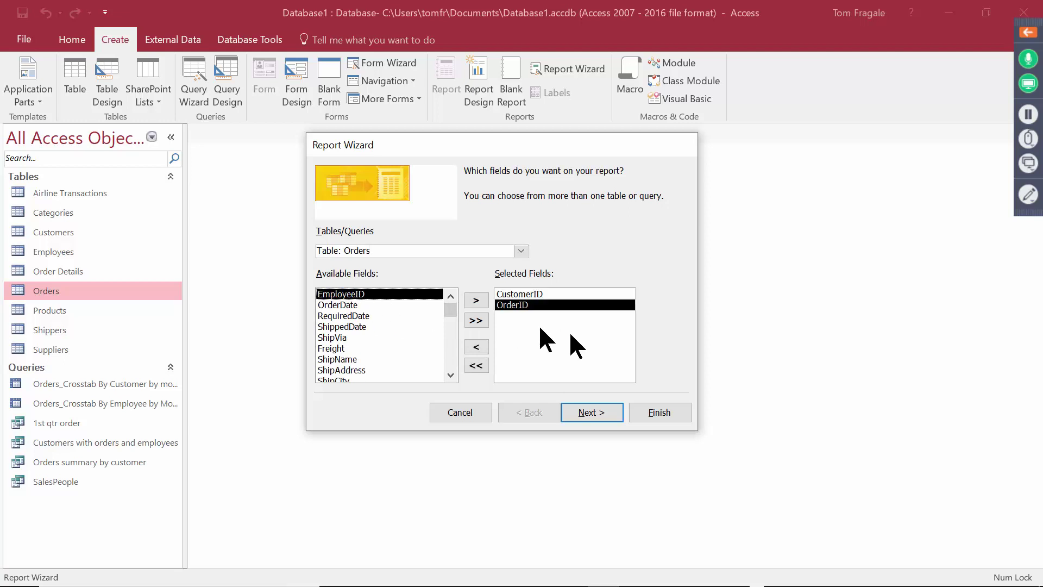
double_click(348, 306)
drag(449, 318, 402, 372)
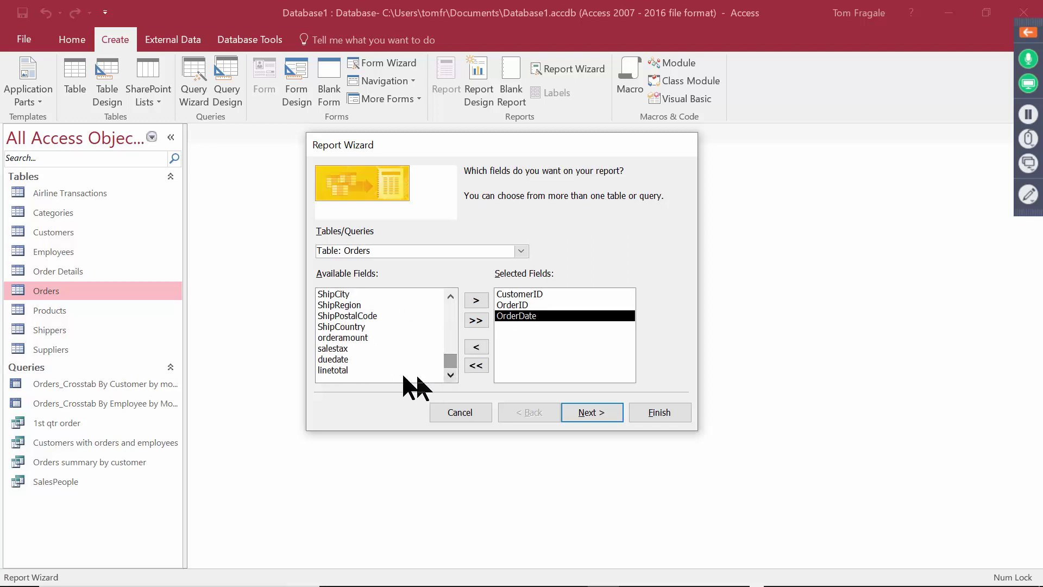
double_click(343, 338)
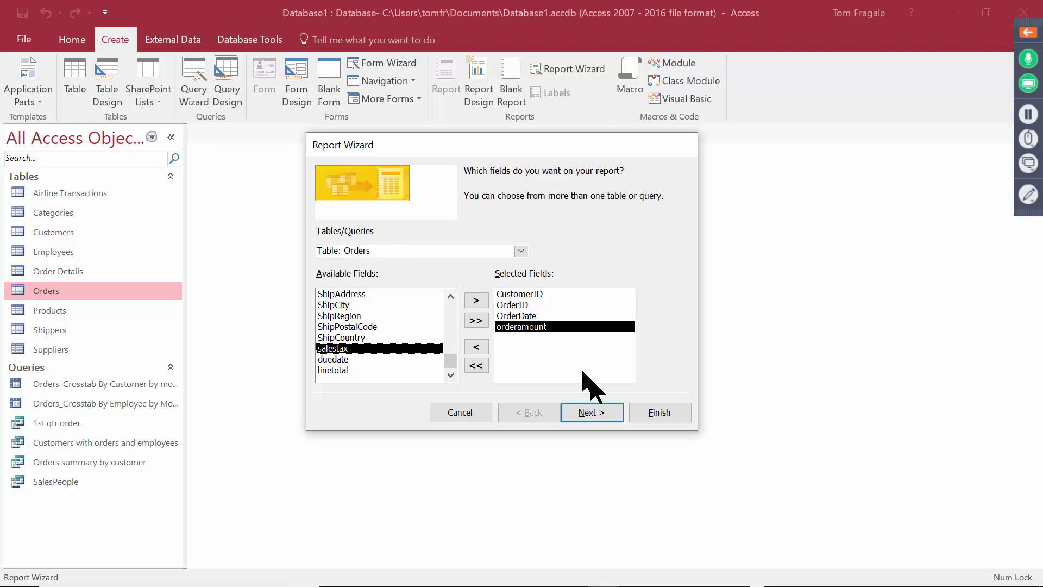
click(598, 408)
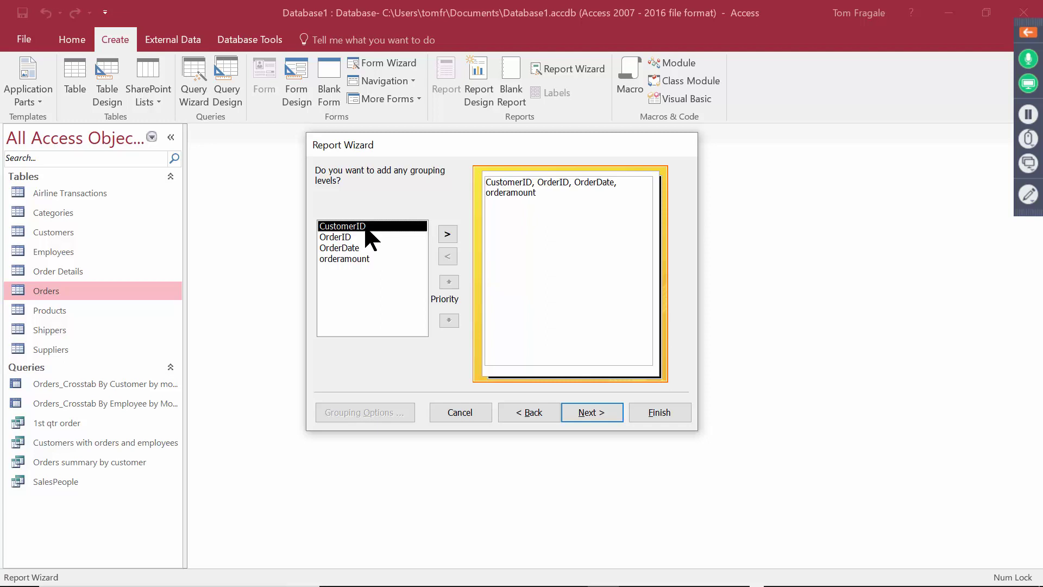
Add CustomerID as the report's grouping level and advance to sorting.
click(447, 235)
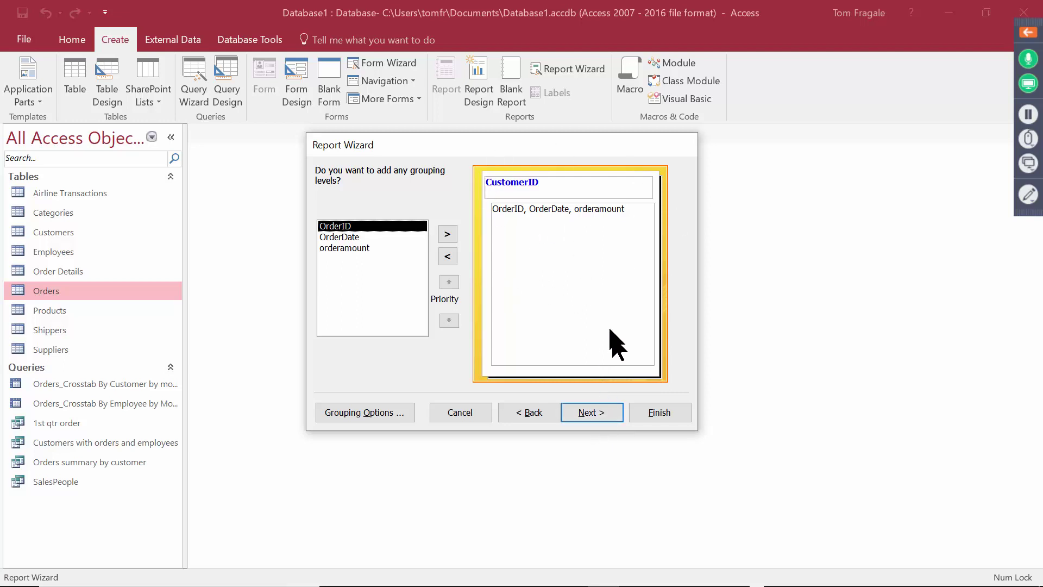
click(602, 412)
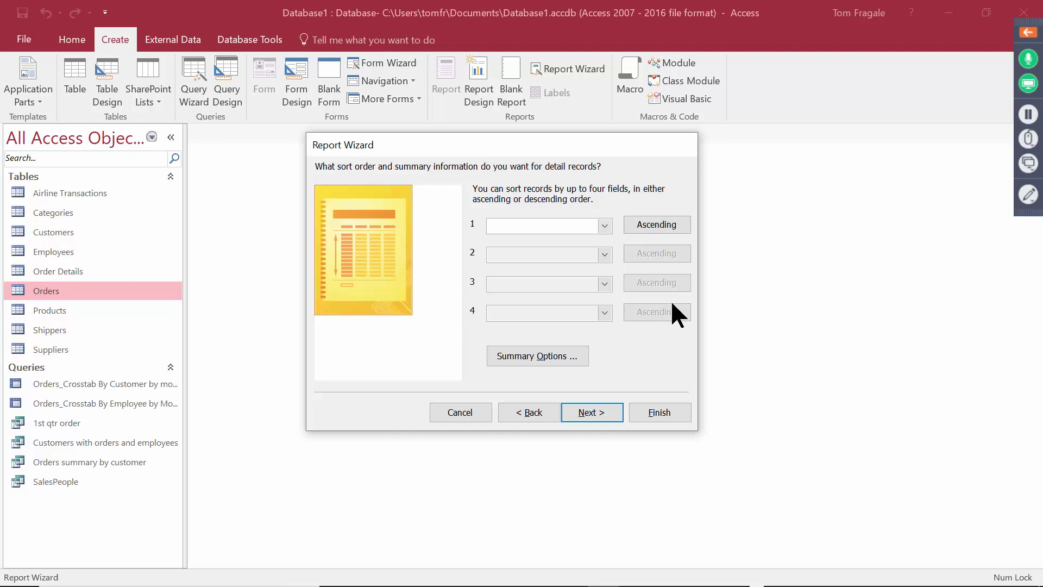
Sort detail records by OrderDate ascending and add a Sum summary for orderamount.
click(604, 225)
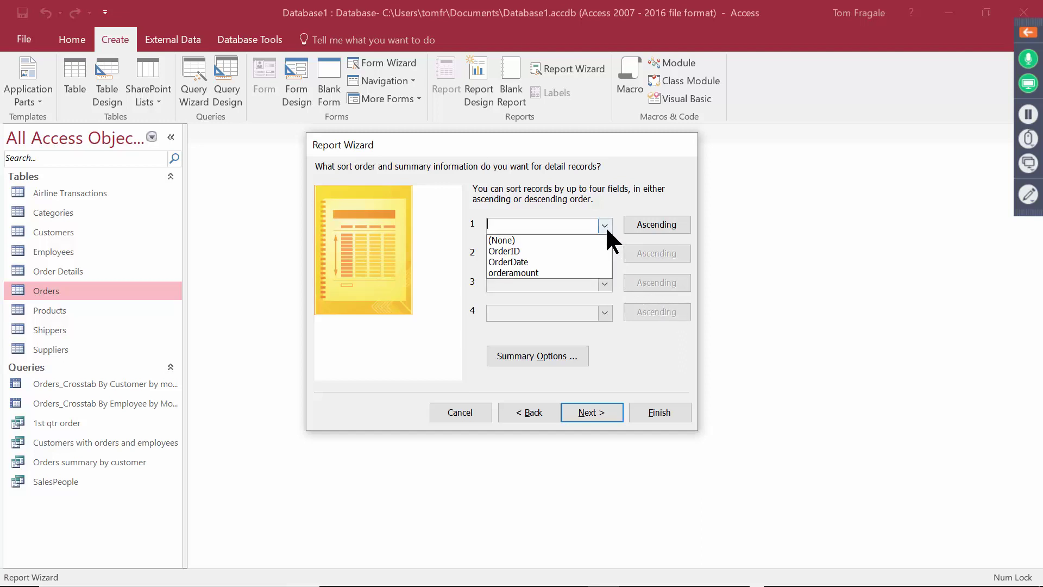
click(547, 262)
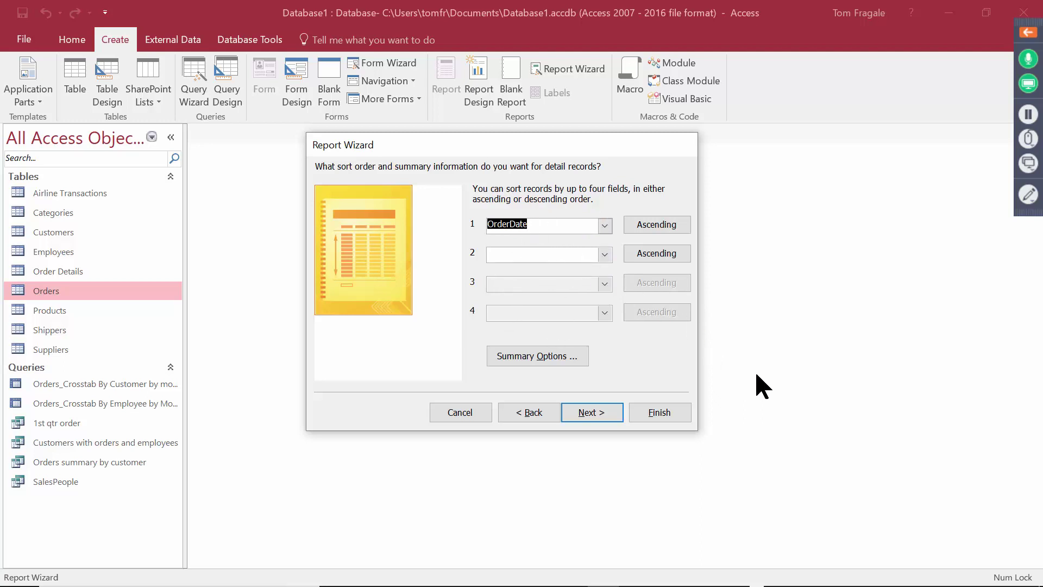
click(514, 362)
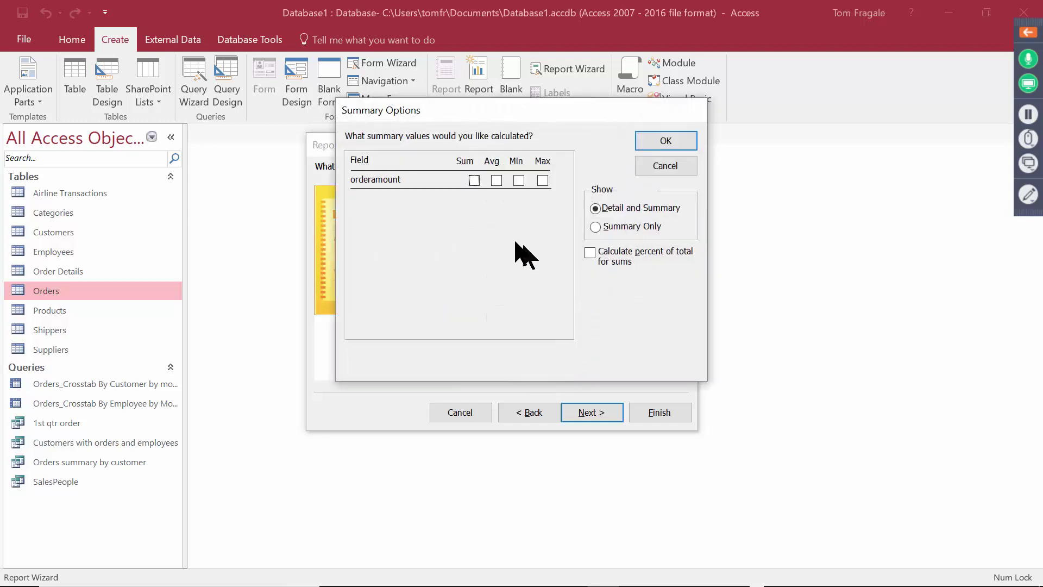
click(474, 180)
click(671, 142)
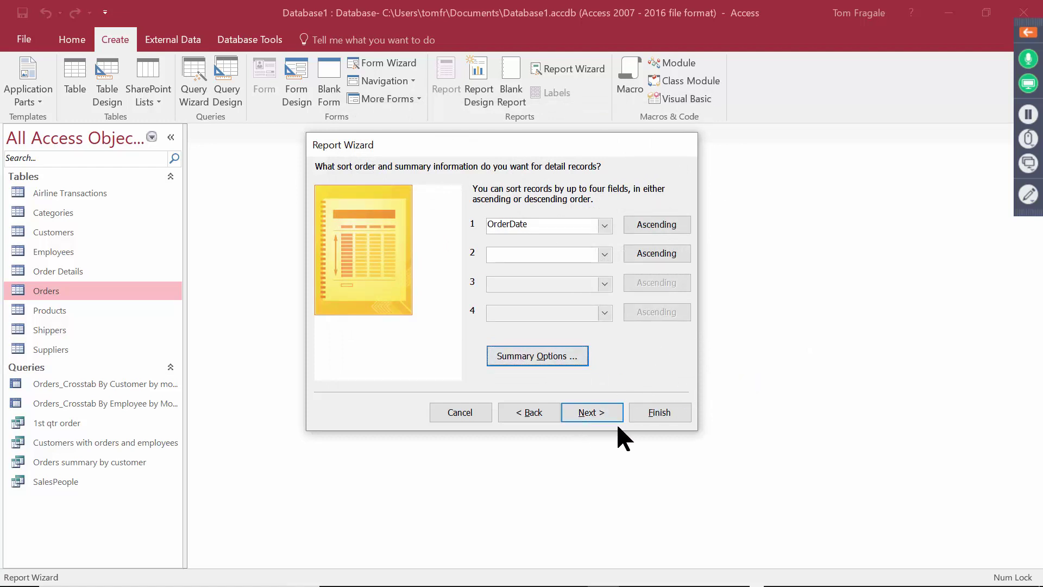
Recheck the grouping step, then advance to the report layout page.
click(520, 424)
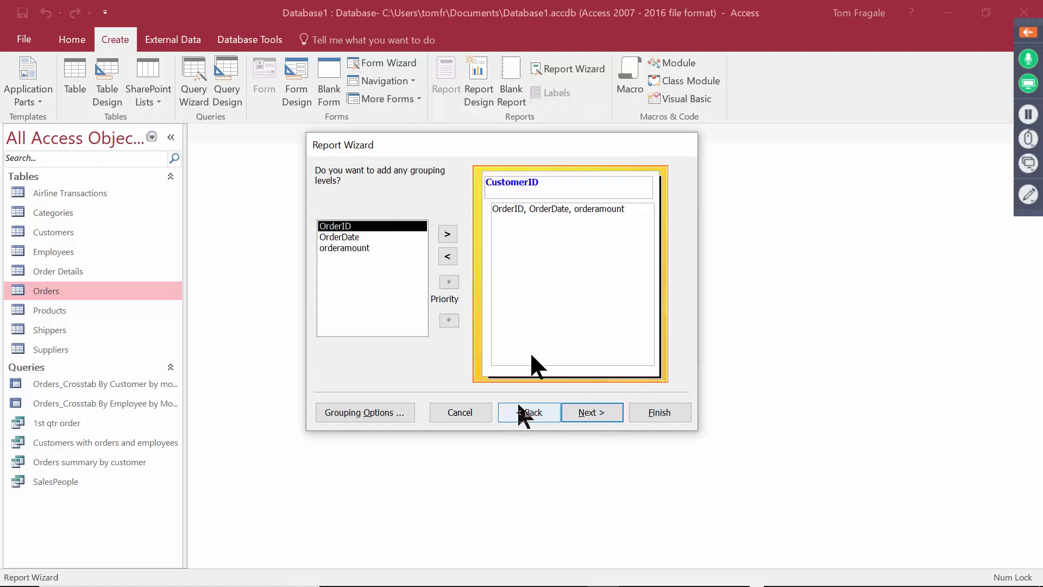
click(592, 413)
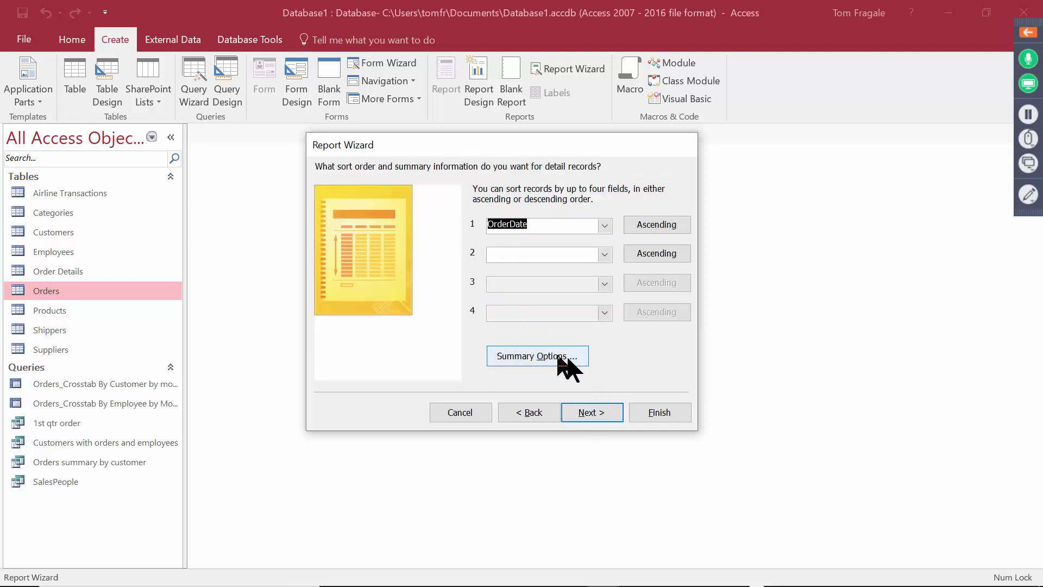
click(587, 413)
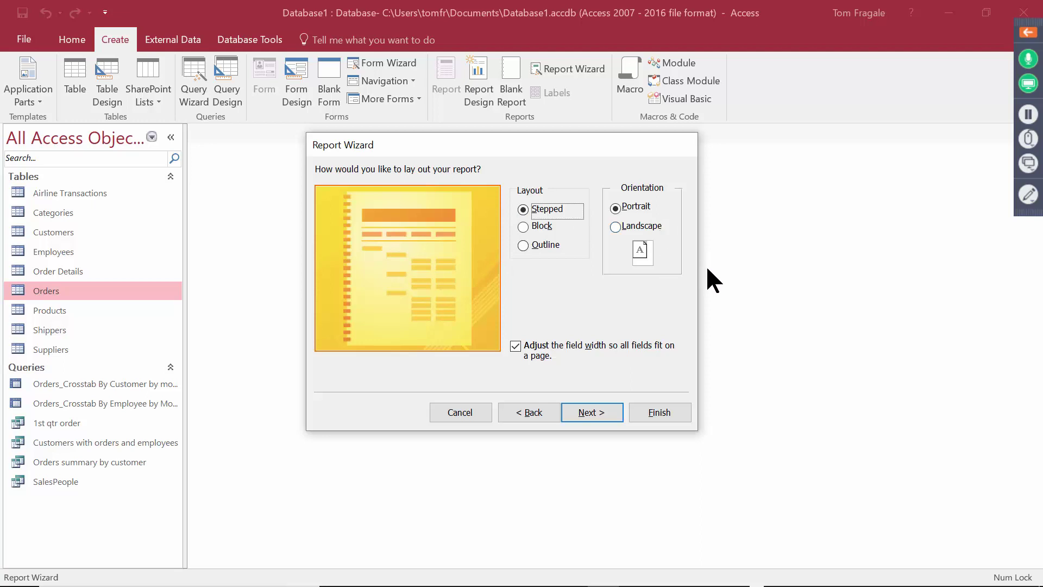
Choose Block layout, title the report 'Orders By Customer', and finish into print preview.
click(522, 226)
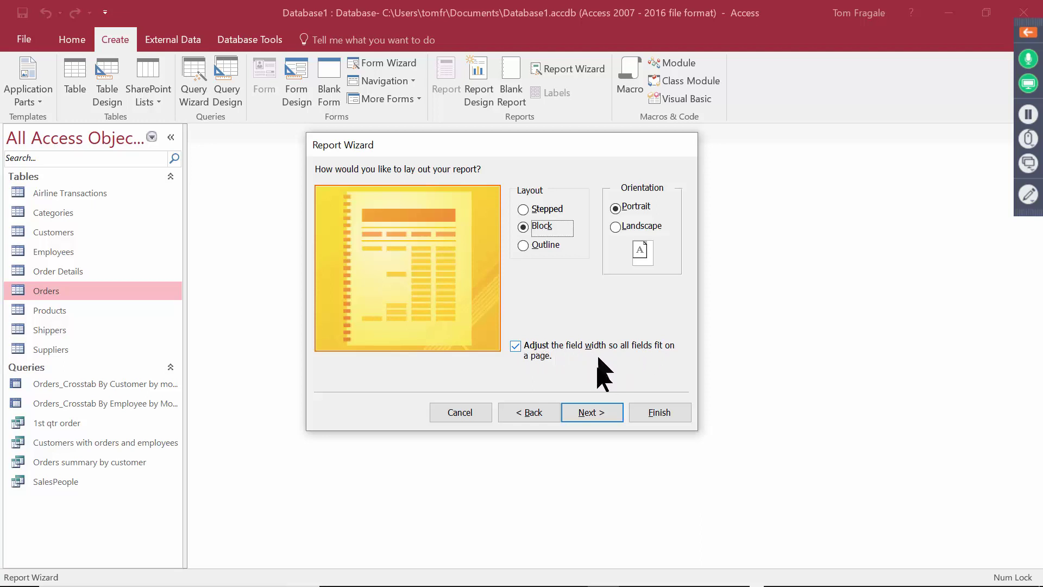
click(592, 411)
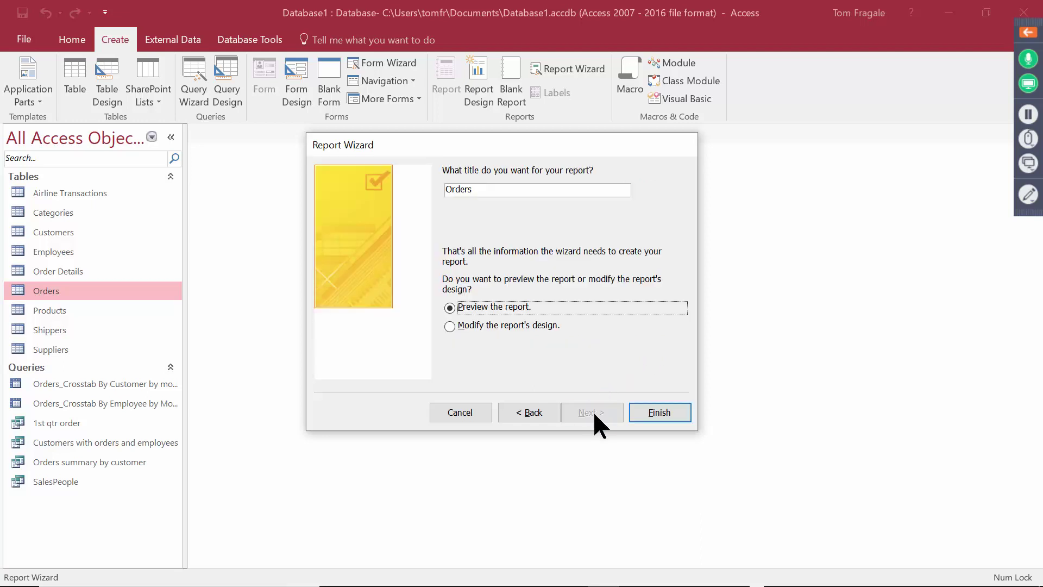
click(485, 188)
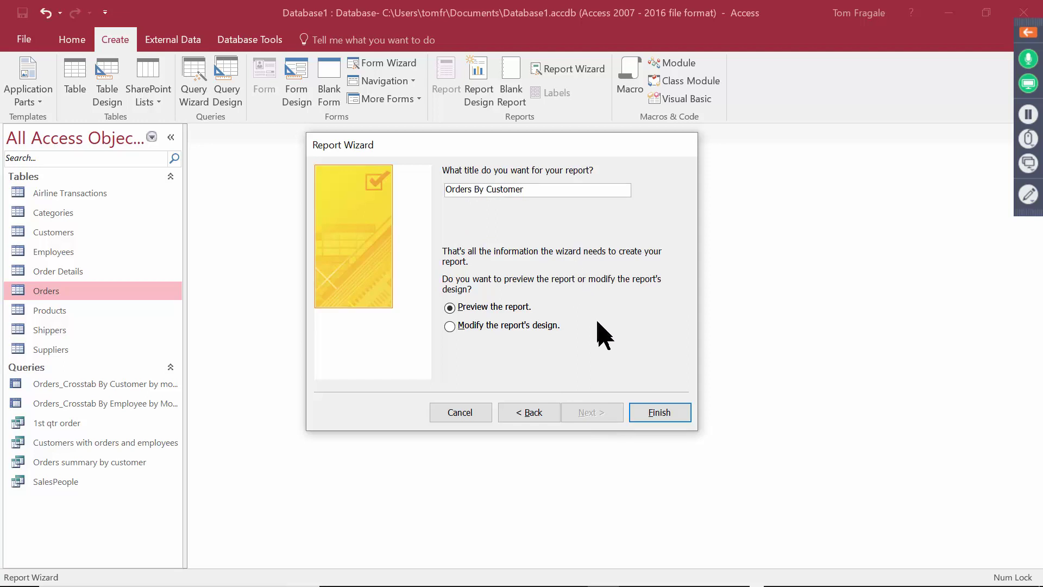
click(651, 408)
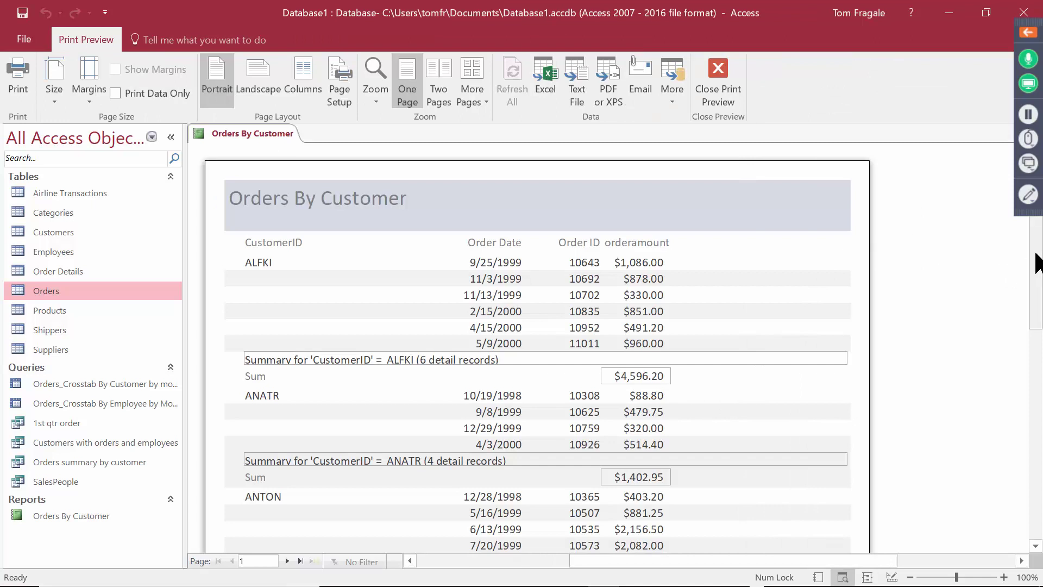
Page through the report preview to its last page, page 23, showing Grand Total as ####.
mouse_move(1036, 265)
mouse_down()
mouse_move(1036, 319)
mouse_move(1036, 269)
mouse_up()
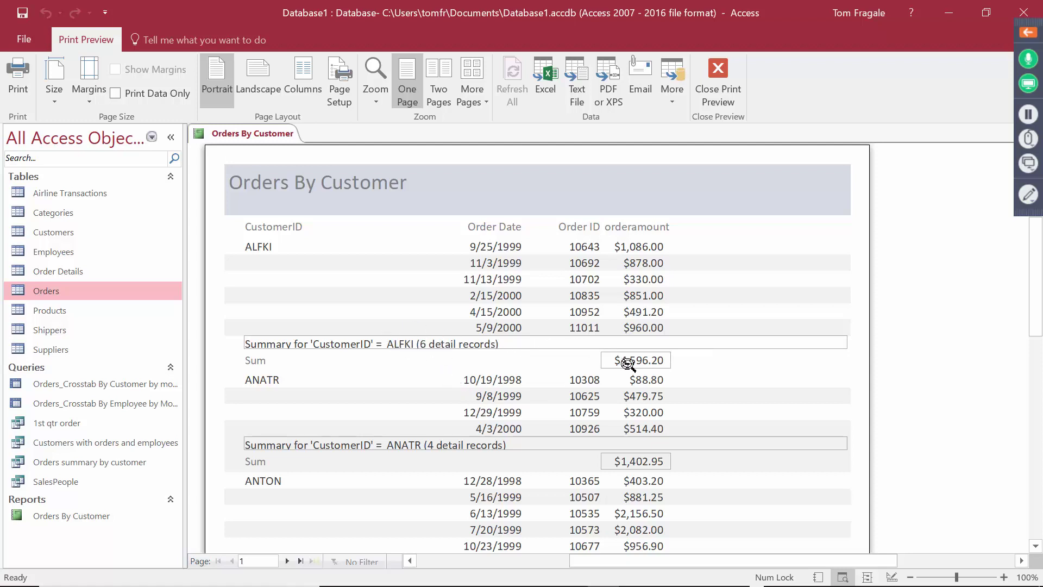
drag(1034, 314, 1040, 474)
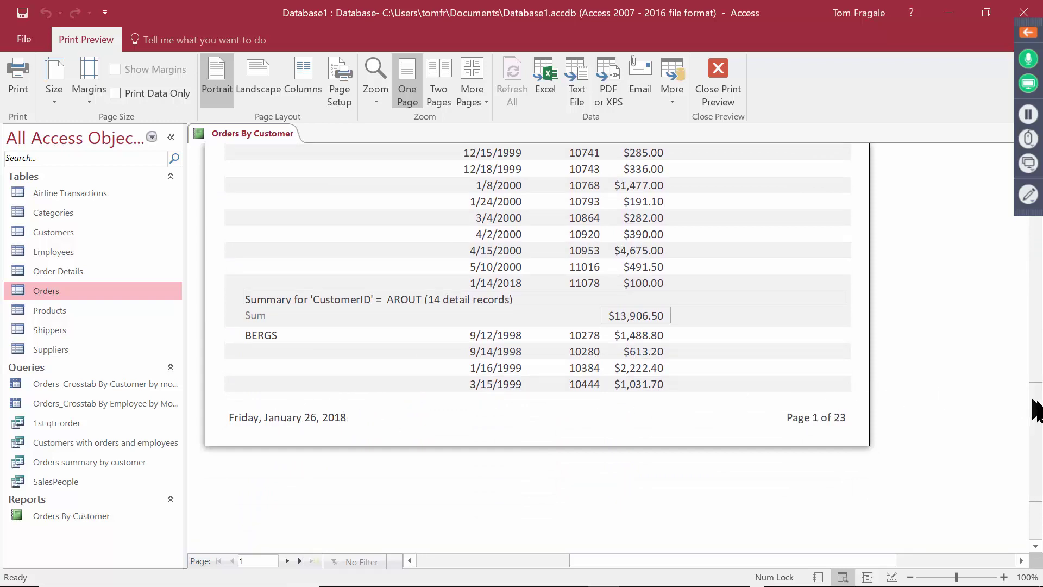
drag(1038, 407, 1038, 222)
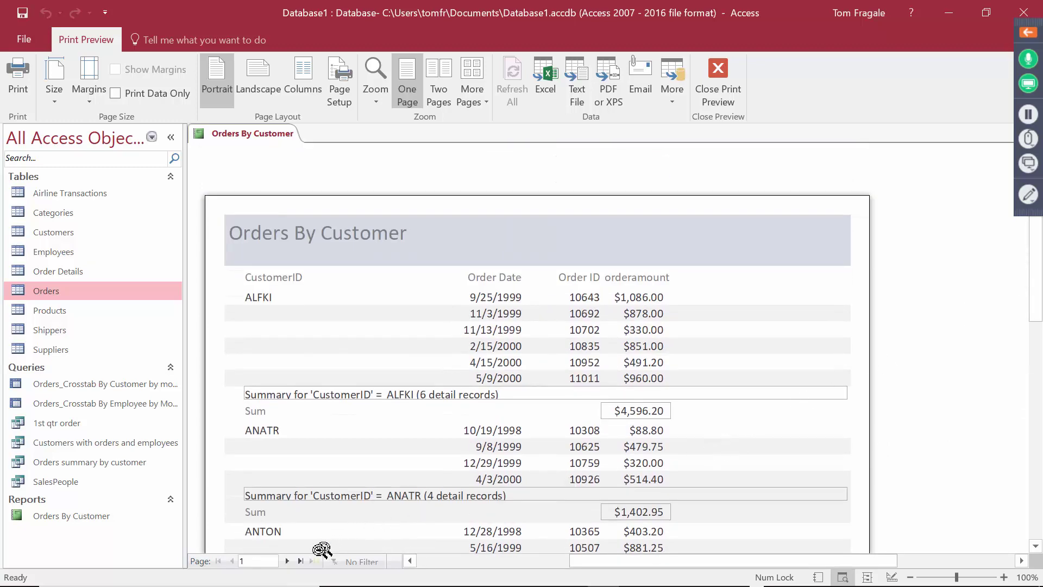
click(286, 561)
click(286, 561)
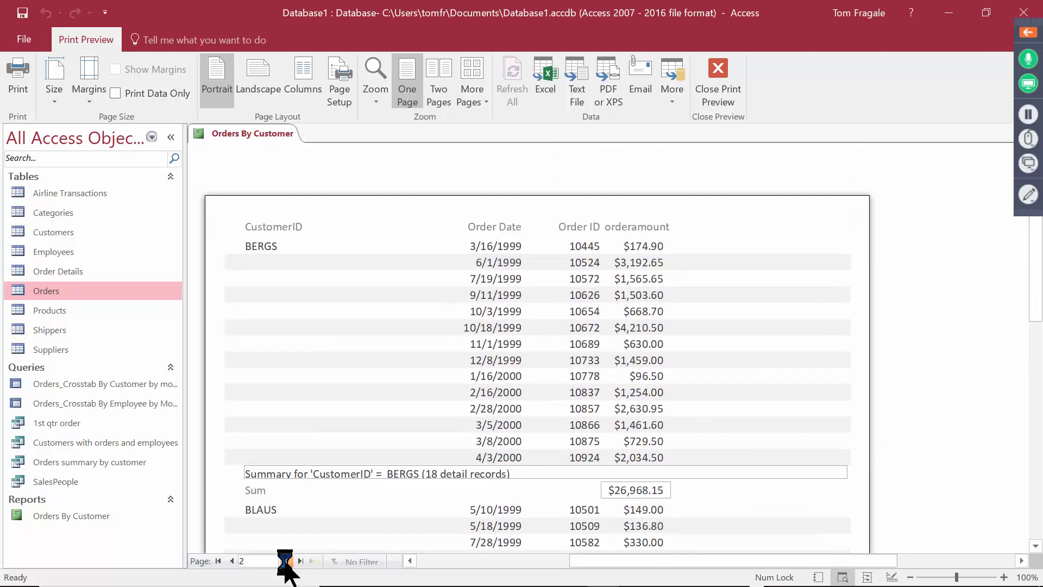
click(286, 561)
click(286, 562)
click(286, 561)
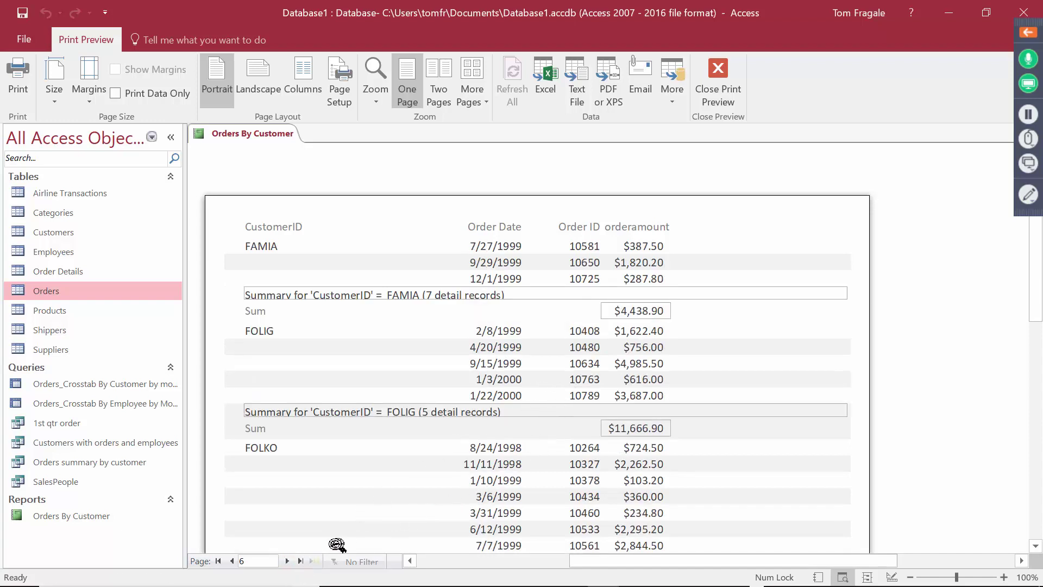
click(300, 560)
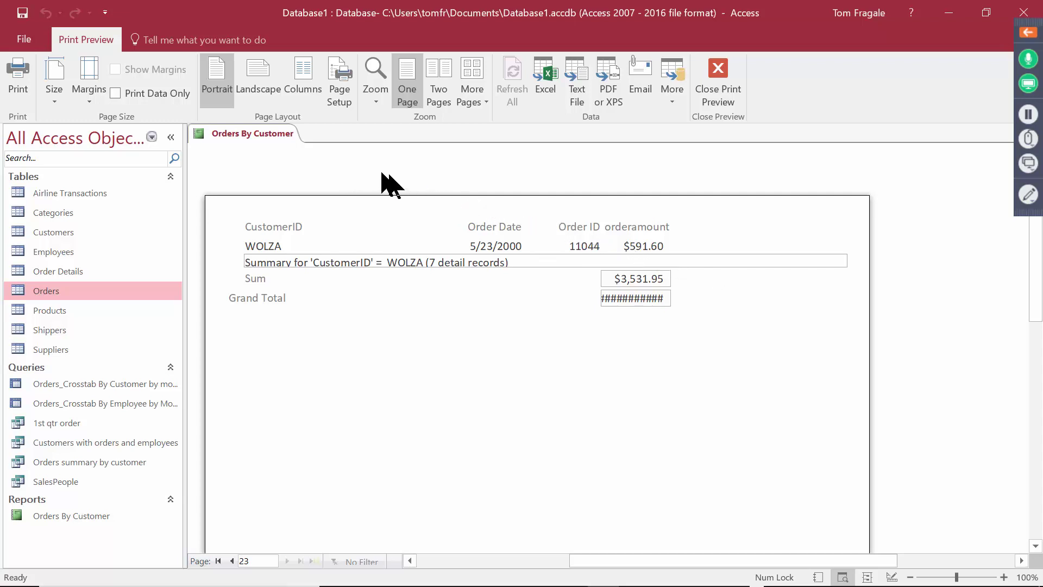
Switch the Orders By Customer report to Design View and bring the Report Footer into view.
right_click(251, 142)
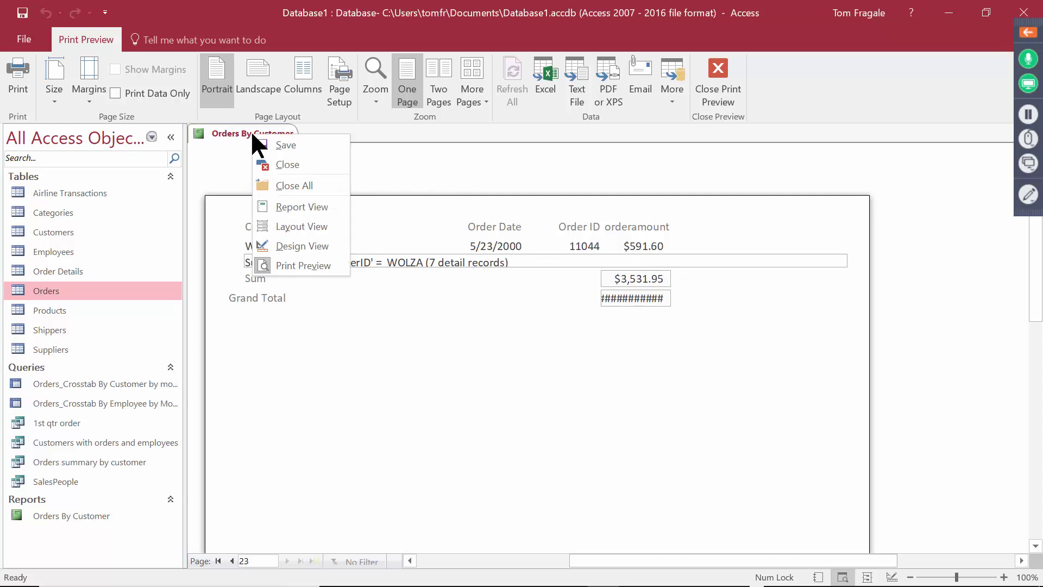
click(311, 246)
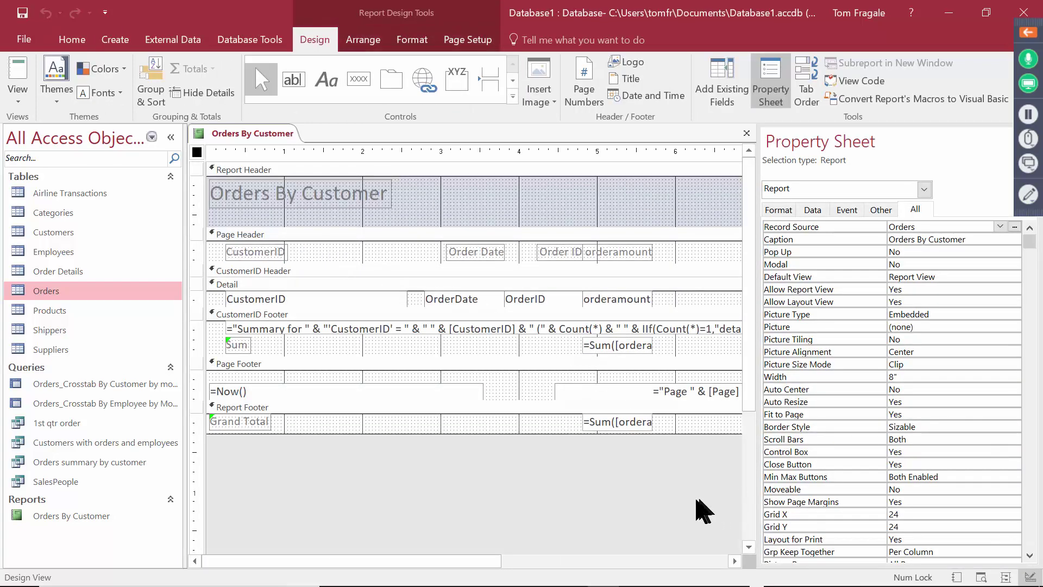
click(734, 562)
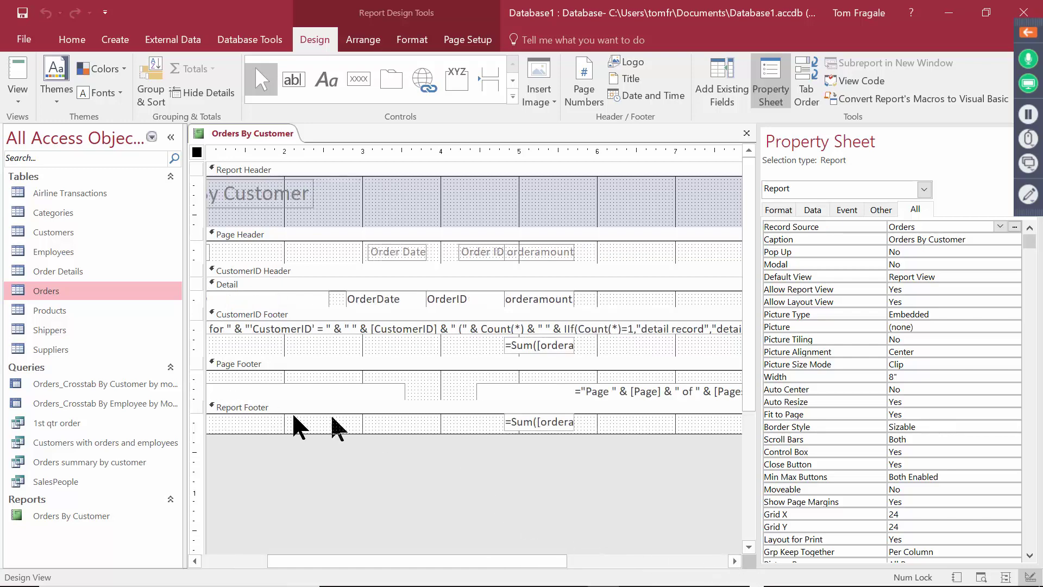
drag(421, 571, 326, 560)
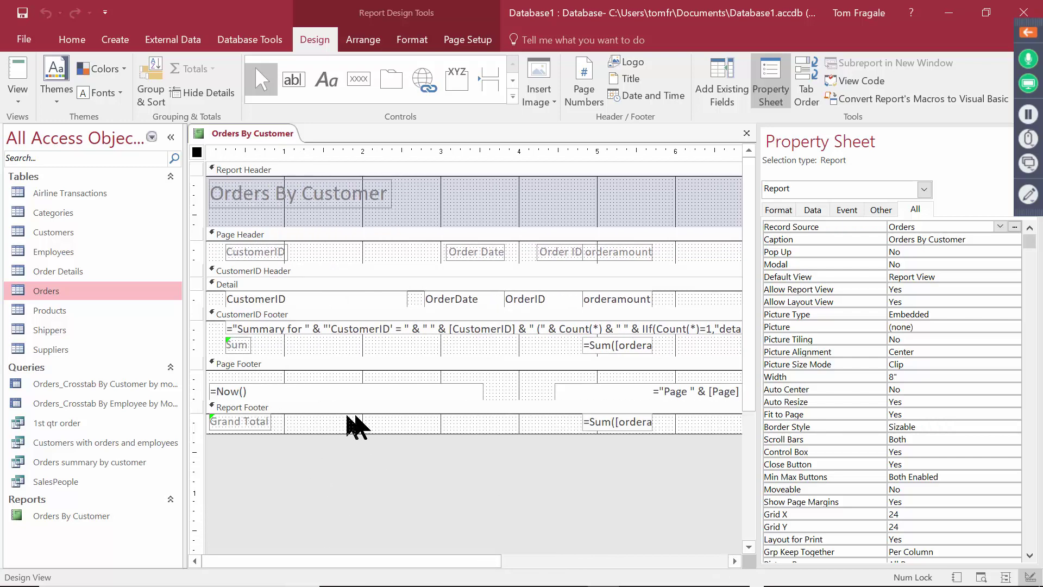
Widen the Report Footer Grand Total Sum box leftward to 1.4931 inches.
click(593, 424)
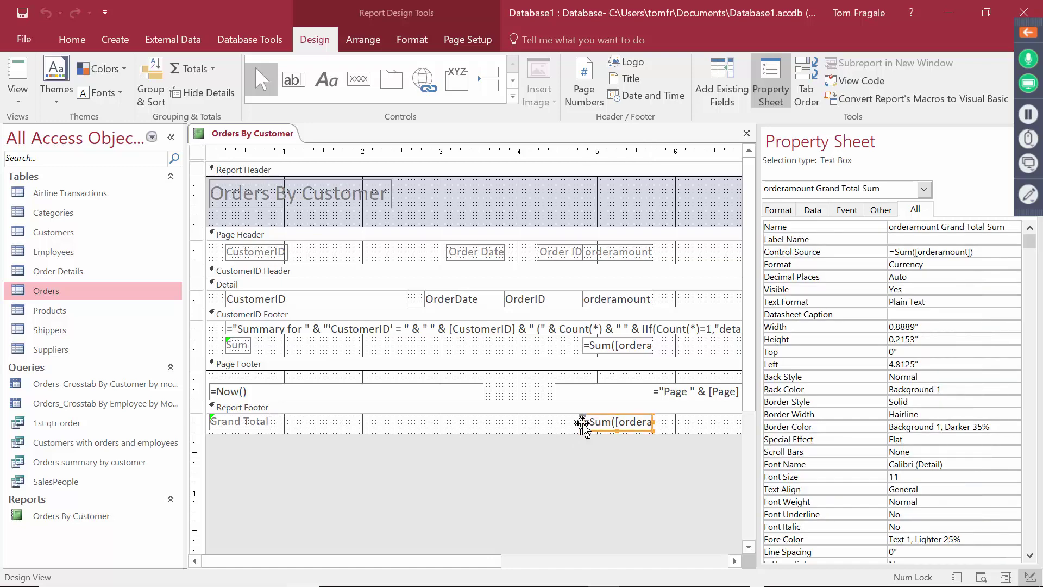
drag(581, 421, 533, 421)
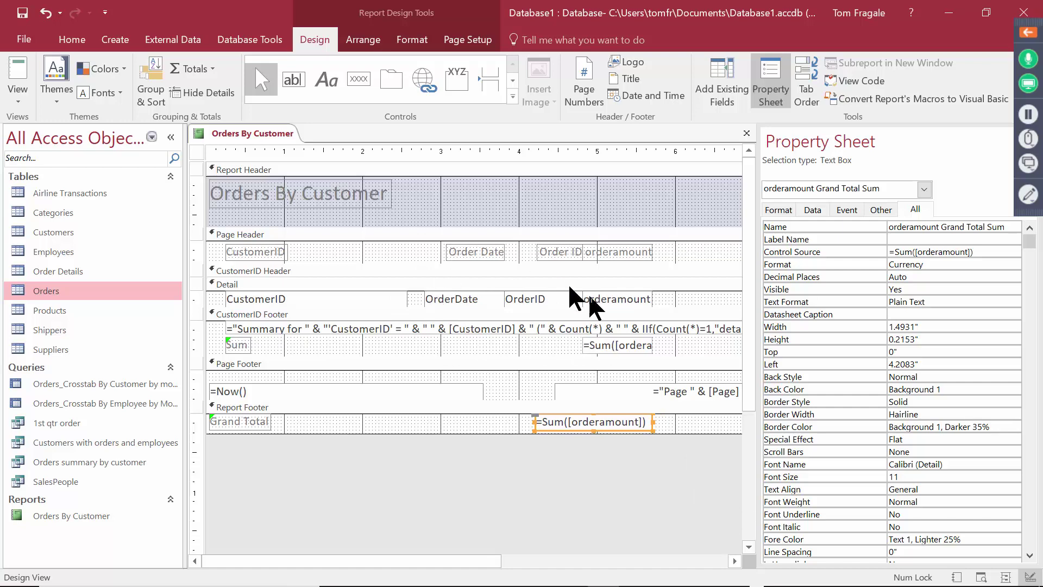
right_click(256, 142)
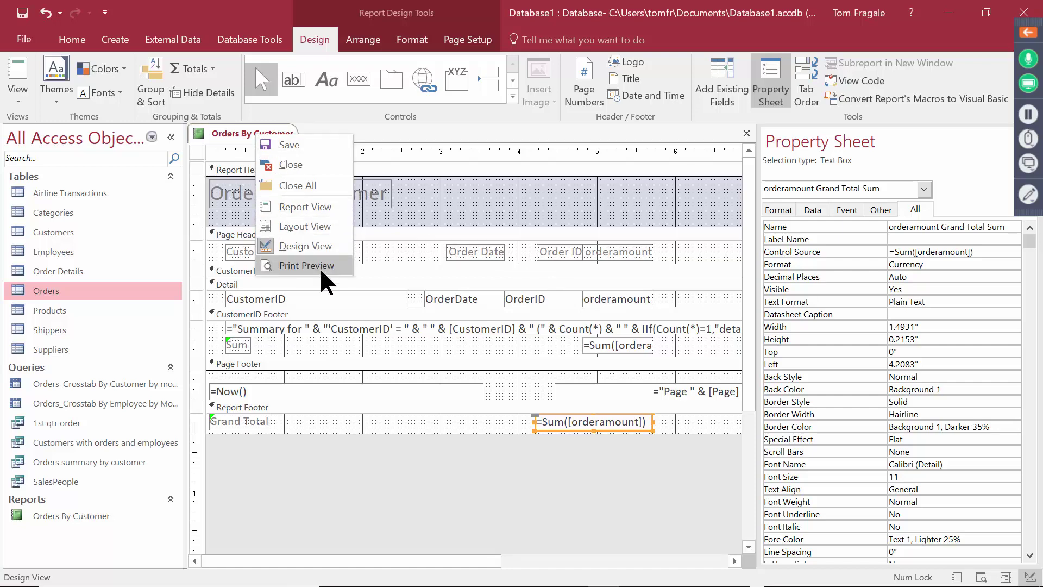
Return to print preview and check the last page's Grand Total of $1,353,855.19.
click(307, 265)
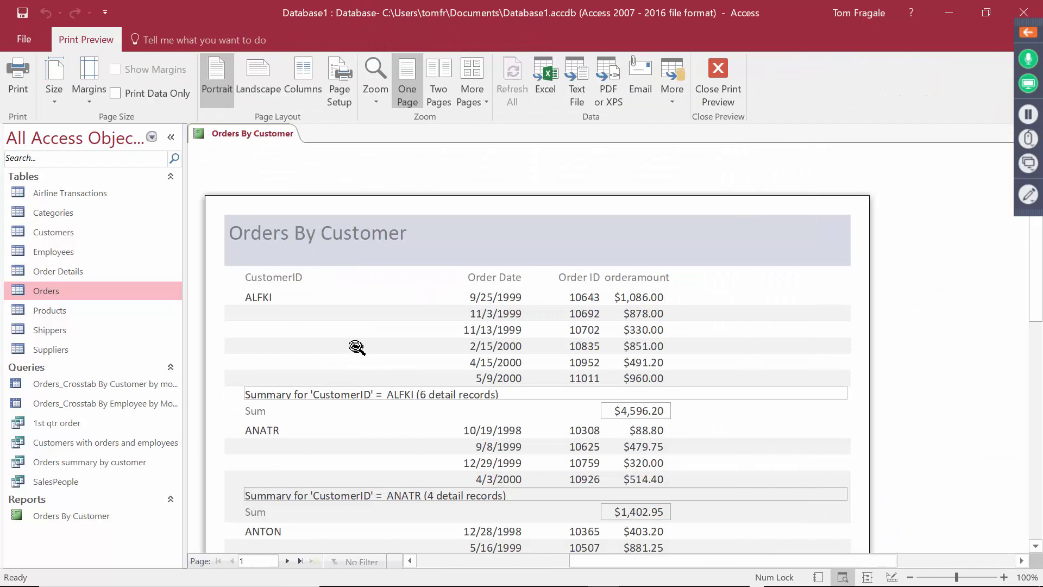
drag(1035, 261, 1021, 442)
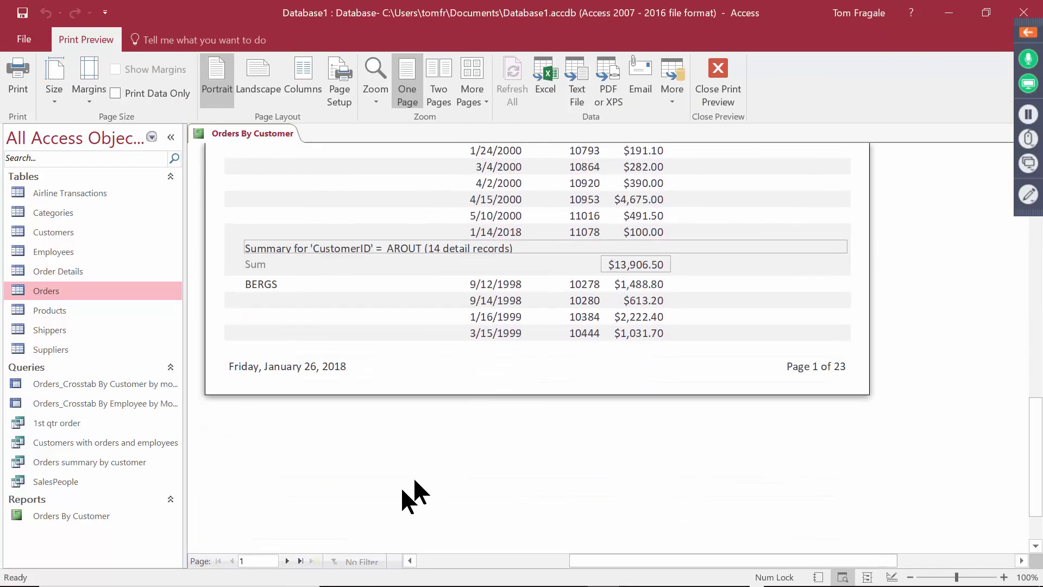
click(300, 561)
drag(1039, 444, 1038, 255)
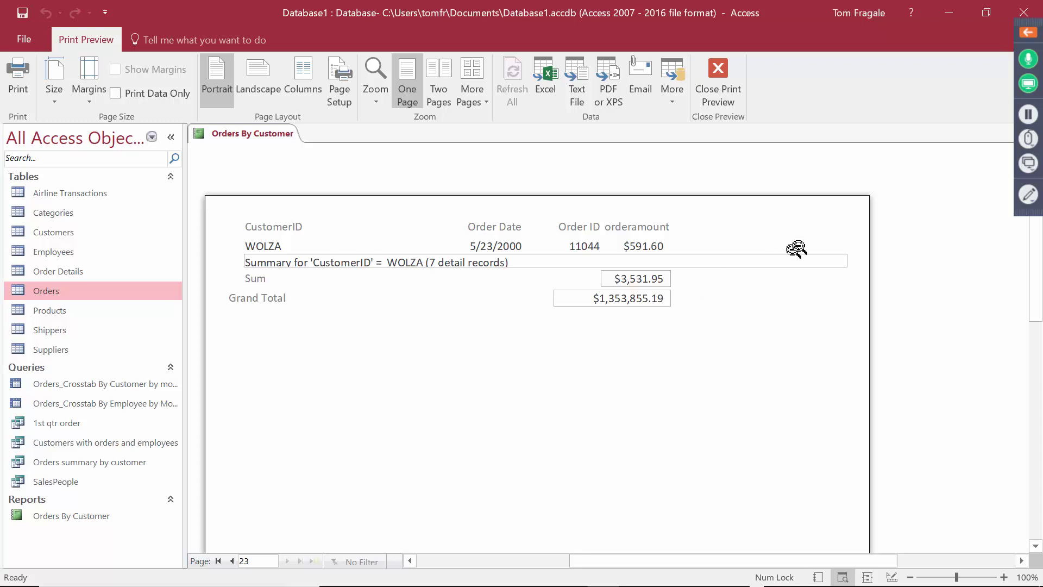
drag(1036, 263, 1039, 217)
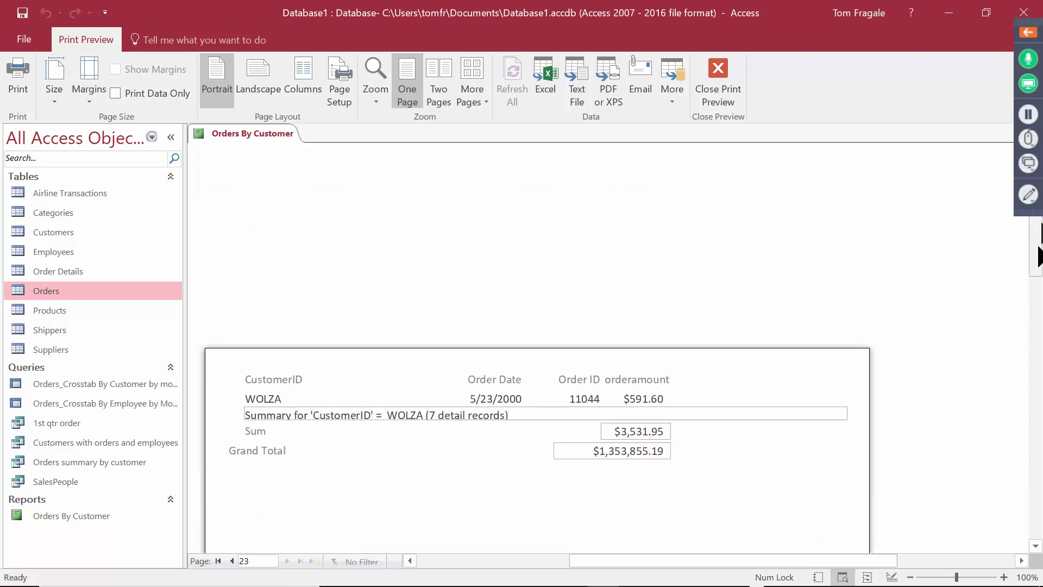